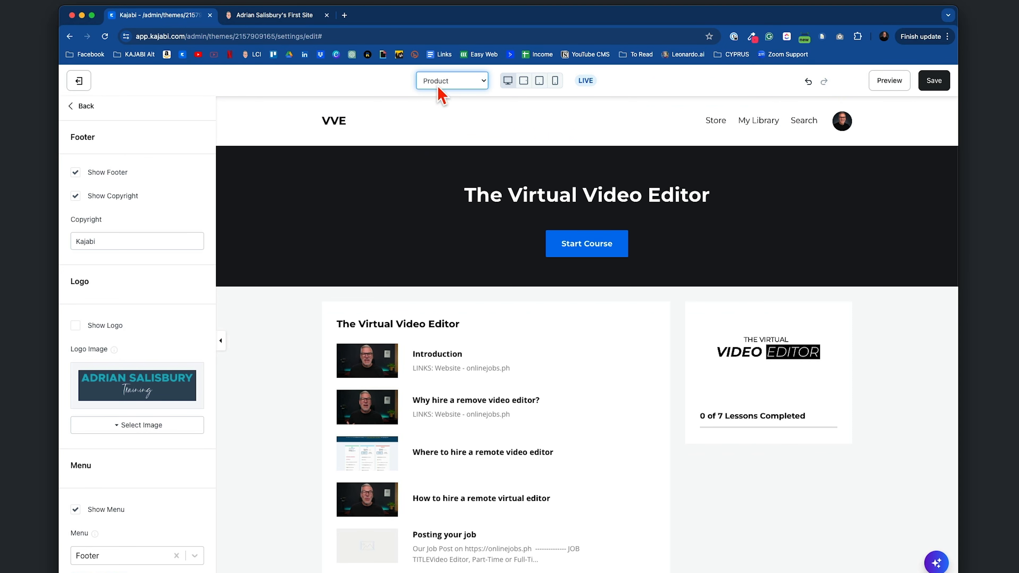
Save the pending theme changes and switch the editor to the Post page template.
left_click(437, 82)
left_click(436, 69)
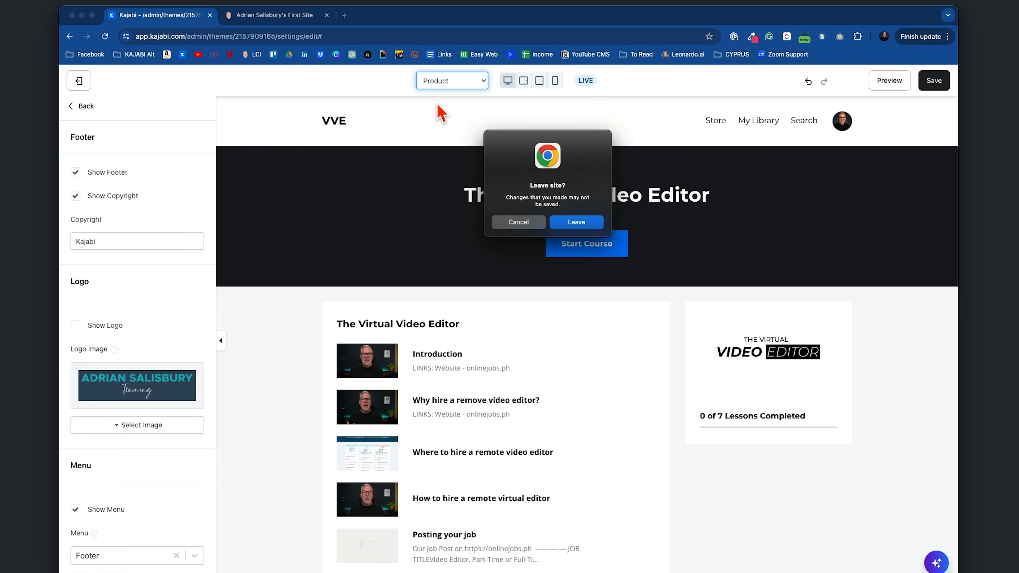
left_click(519, 224)
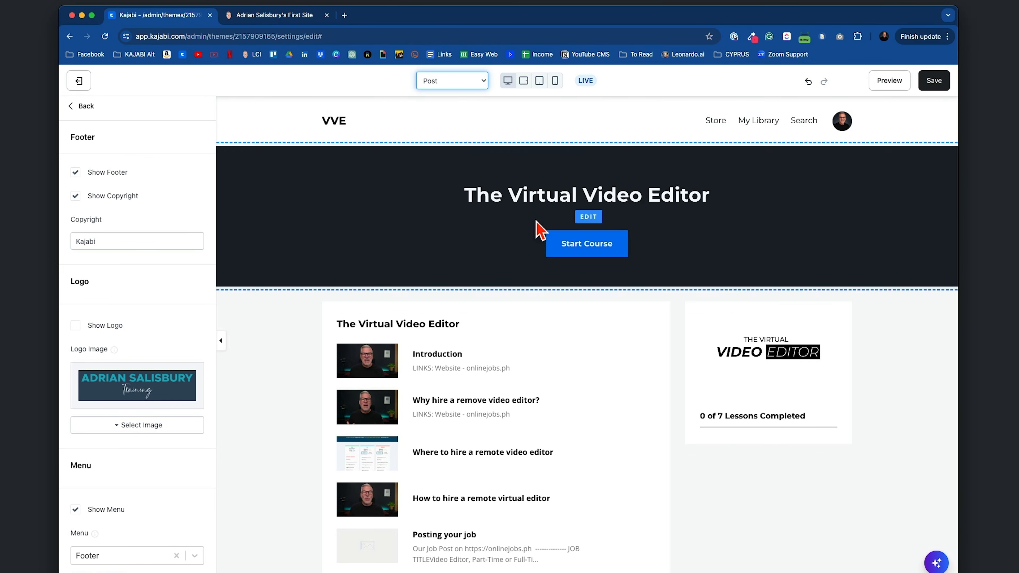
left_click(939, 83)
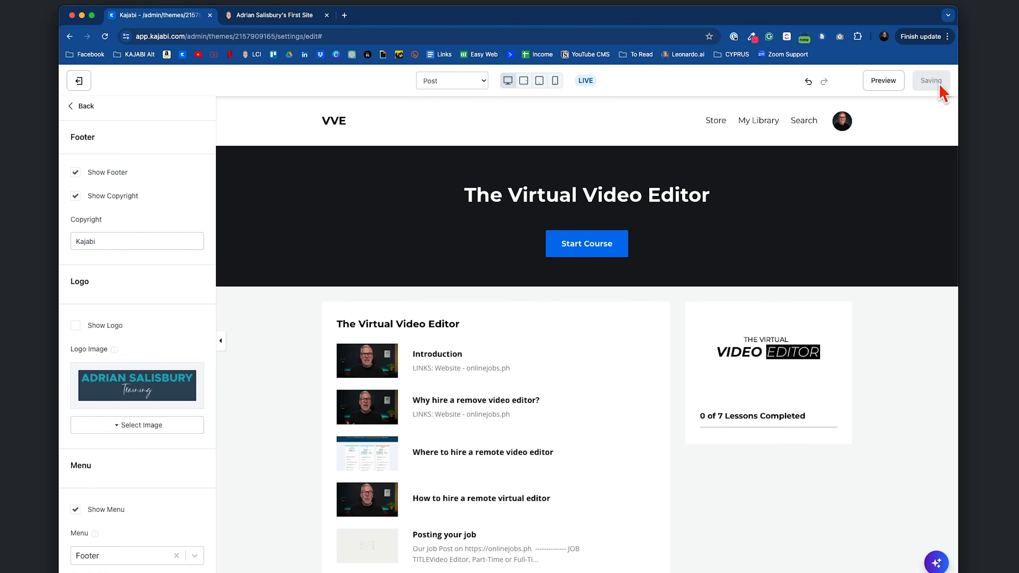
left_click(450, 82)
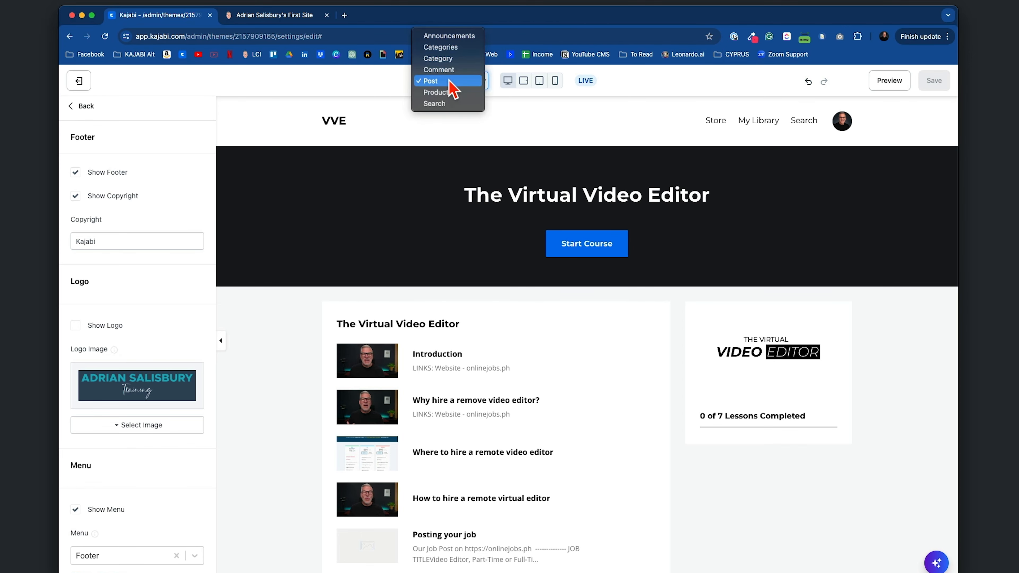
left_click(450, 81)
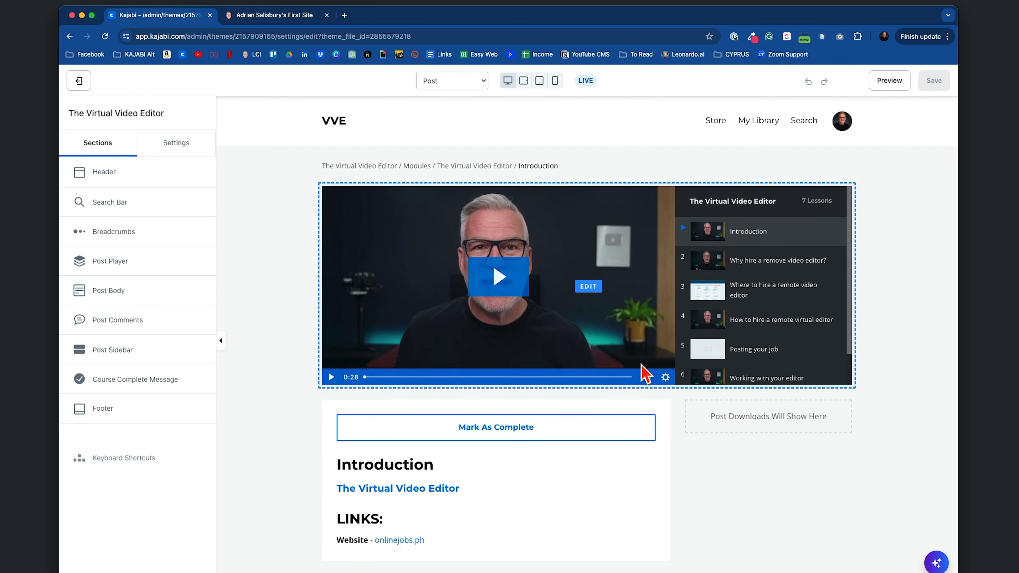
Try the Simple player type in the Post Player settings and set it back to Inline.
left_click(484, 168)
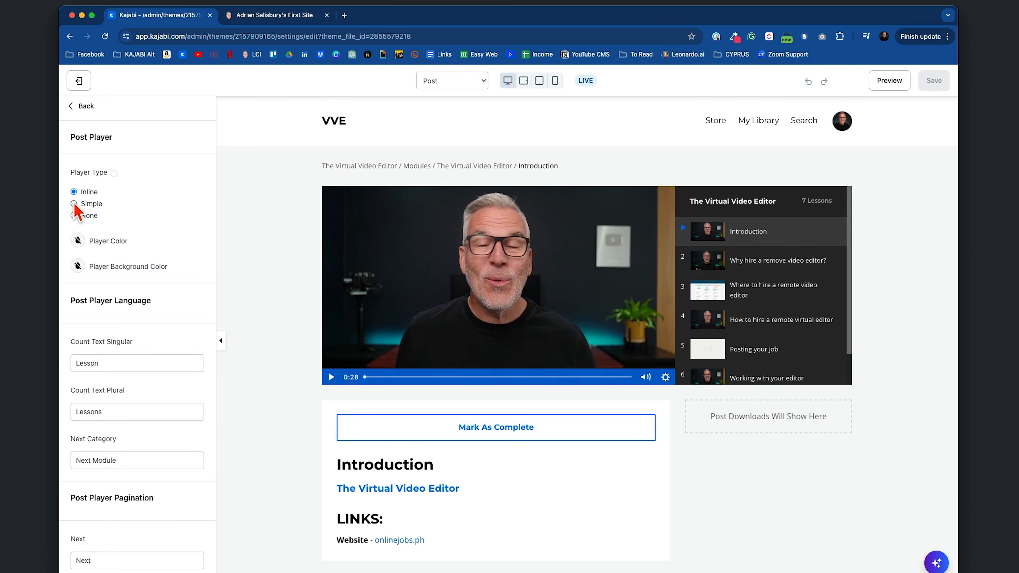
left_click(74, 204)
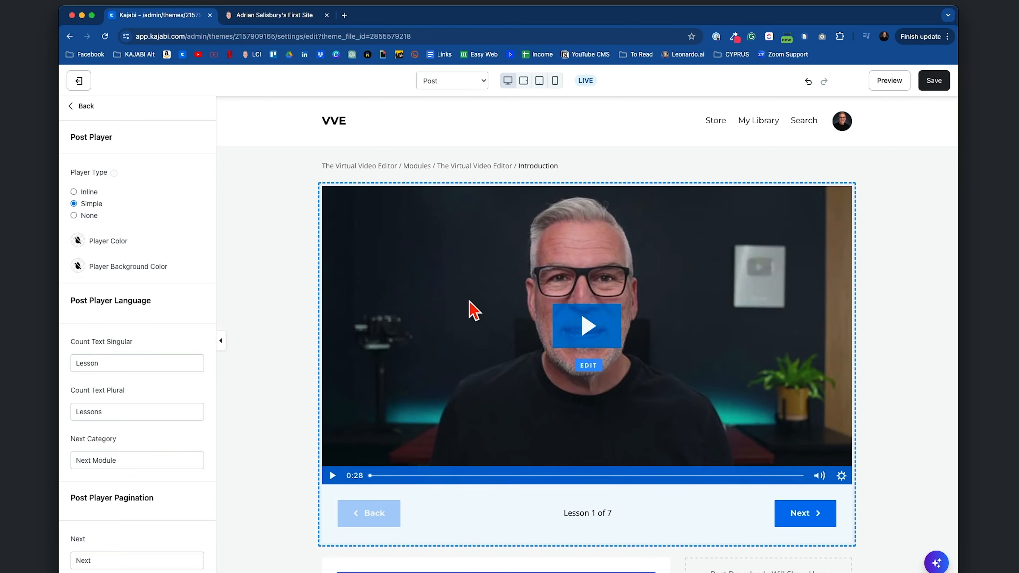
scroll(469, 310, "down", 10)
scroll(471, 309, "up", 2)
scroll(474, 311, "up", 8)
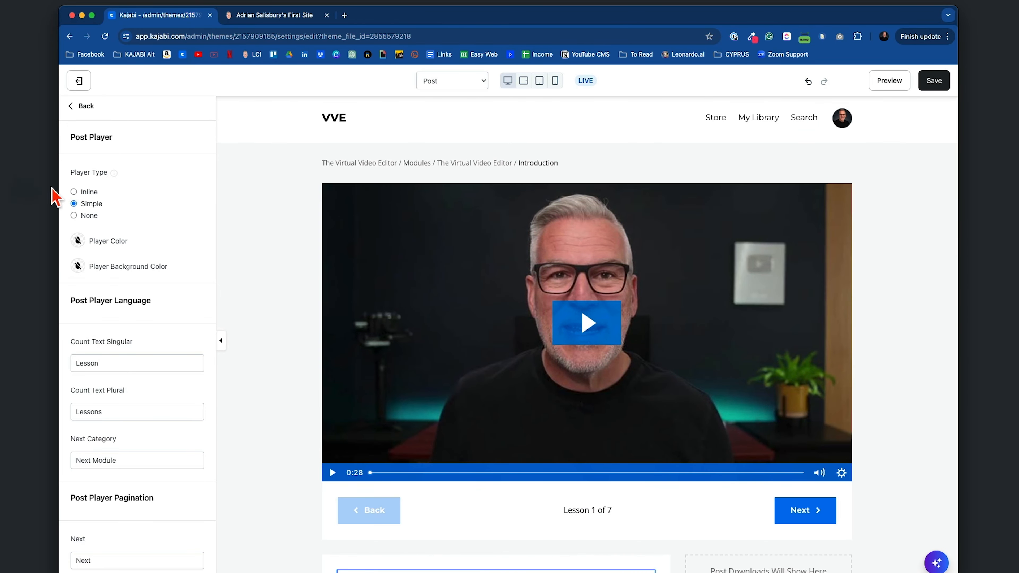
left_click(74, 192)
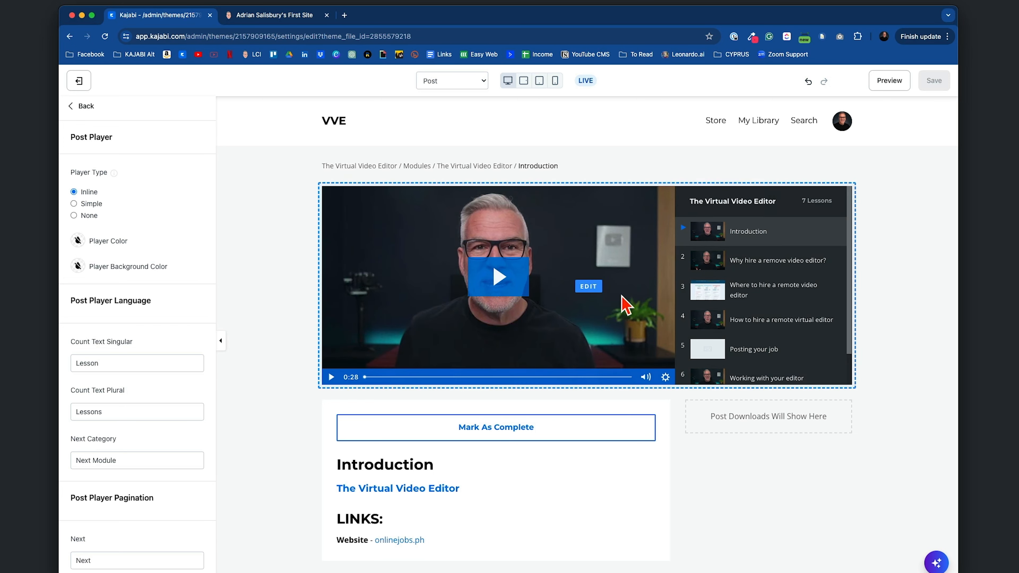
Open the Post Body's Mark As Complete settings and mark the Introduction lesson as complete in the page preview.
scroll(171, 326, "down", 5)
scroll(130, 200, "up", 3)
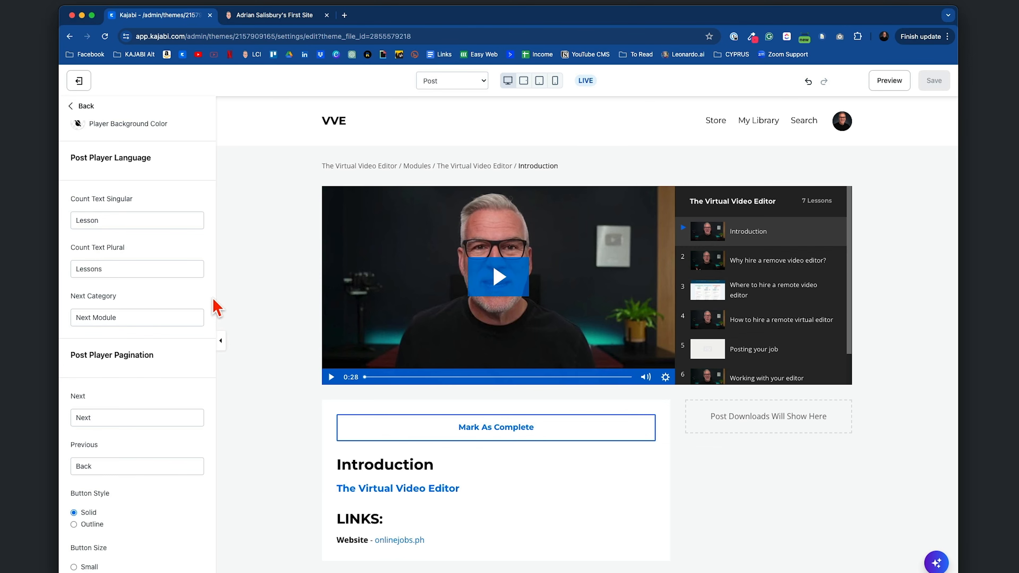
scroll(496, 340, "down", 3)
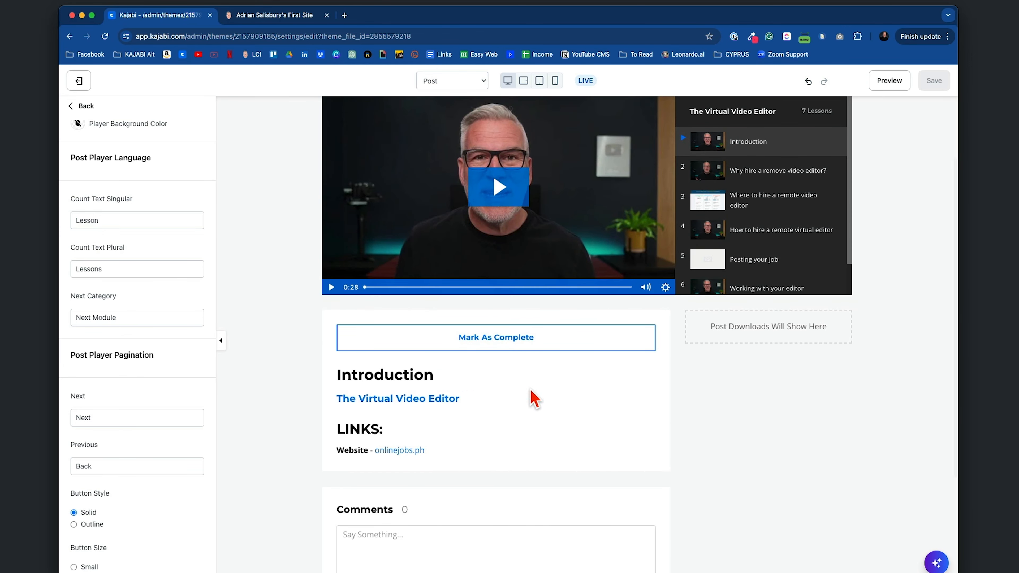
left_click(332, 342)
scroll(387, 326, "down", 2)
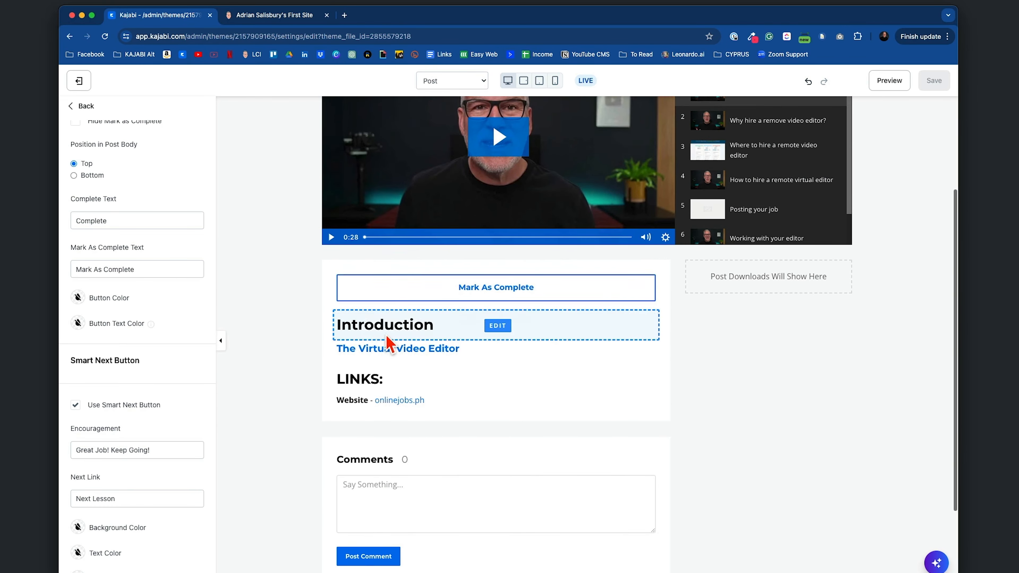
left_click(406, 296)
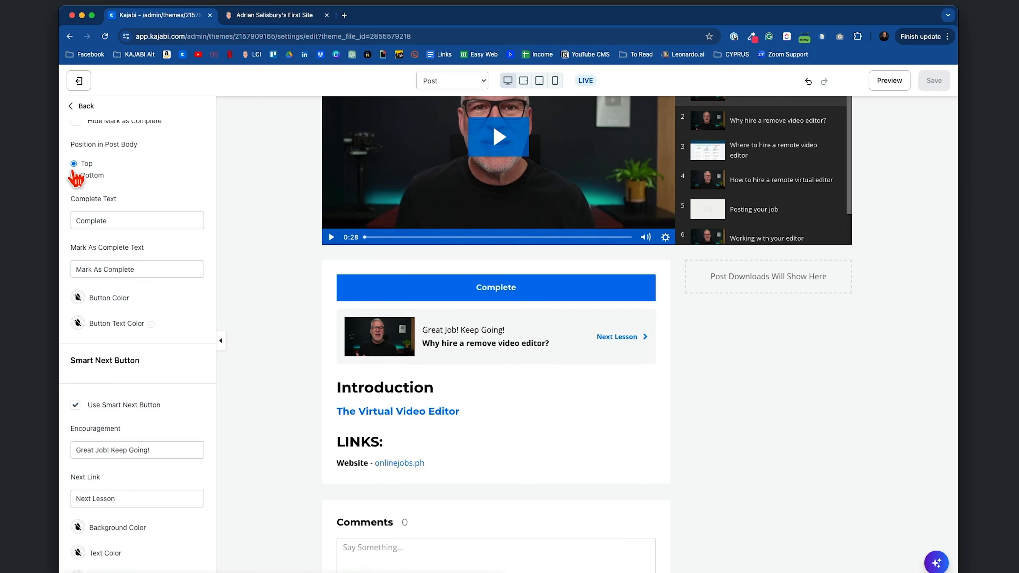
Review the Post Info block's display options, return to the Post Body settings and look over the post page down to its footer.
scroll(541, 433, "down", 3)
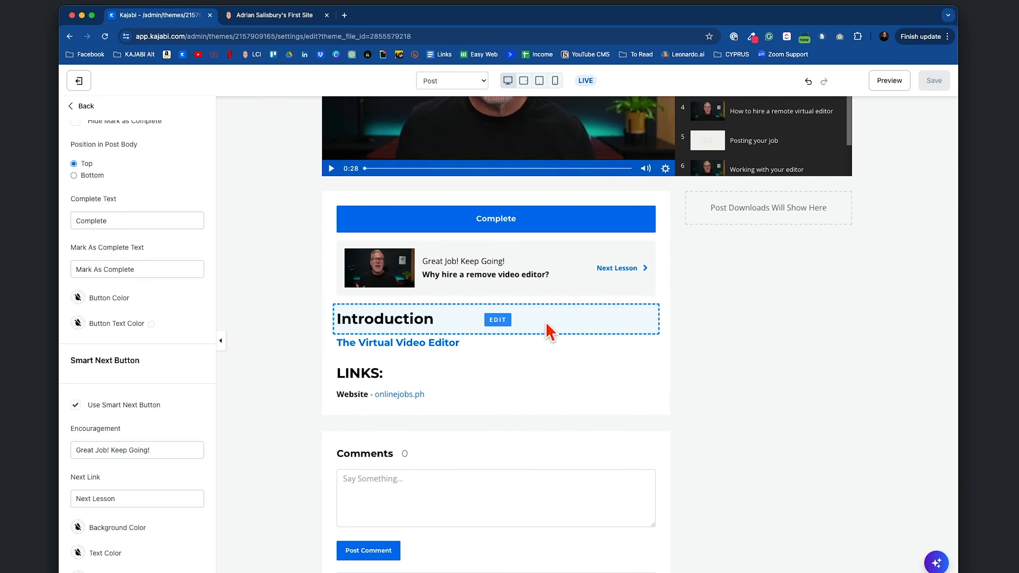
left_click(550, 331)
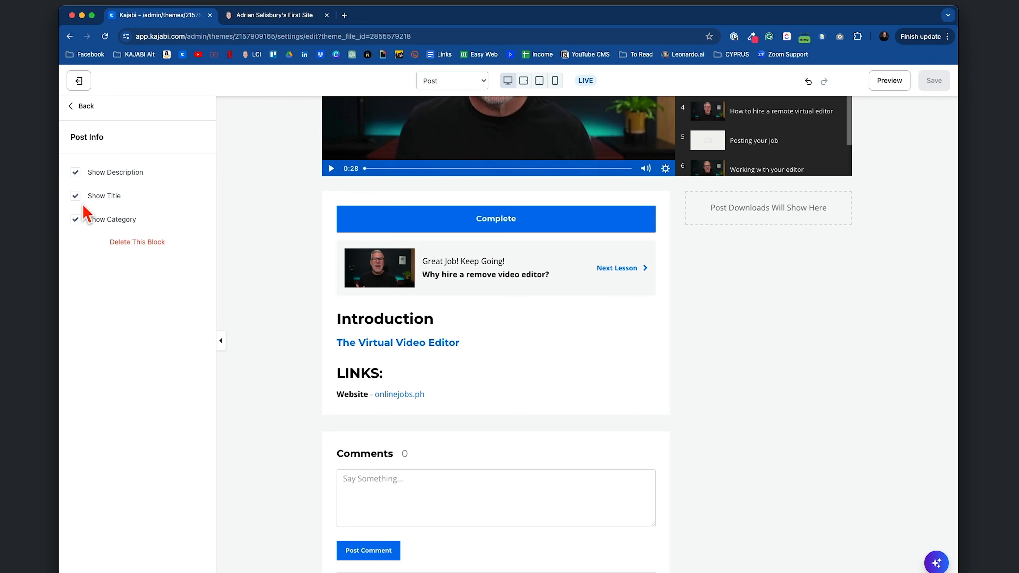
left_click(82, 106)
scroll(409, 372, "down", 4)
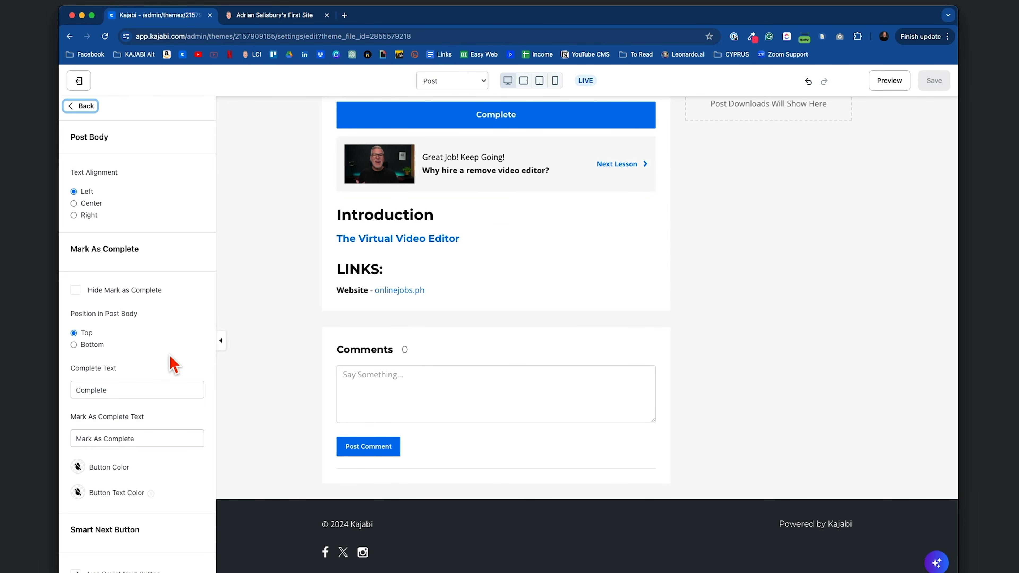
scroll(277, 187, "up", 8)
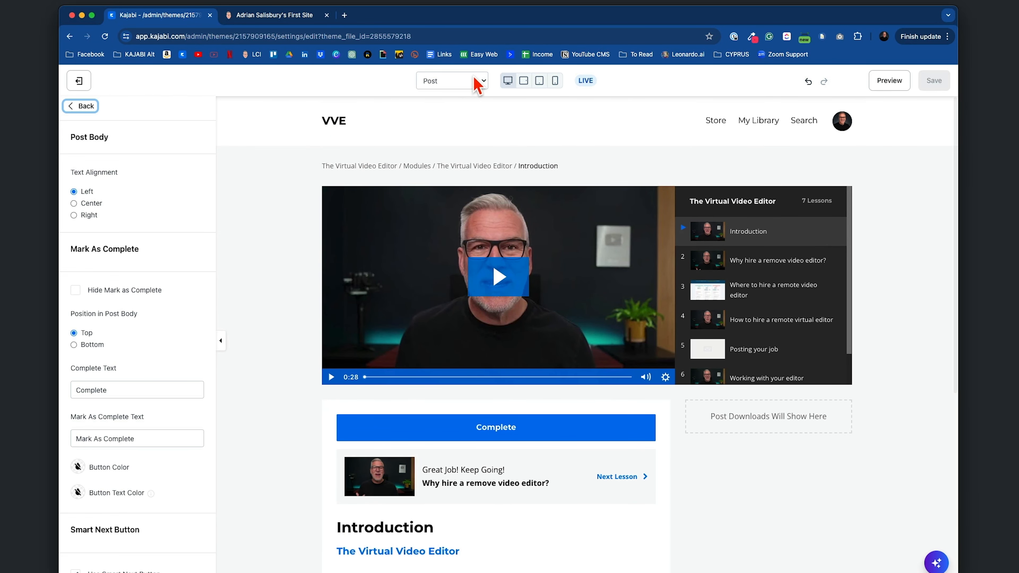
View the Comment and Category page templates and switch the editor to the Product template.
left_click(484, 82)
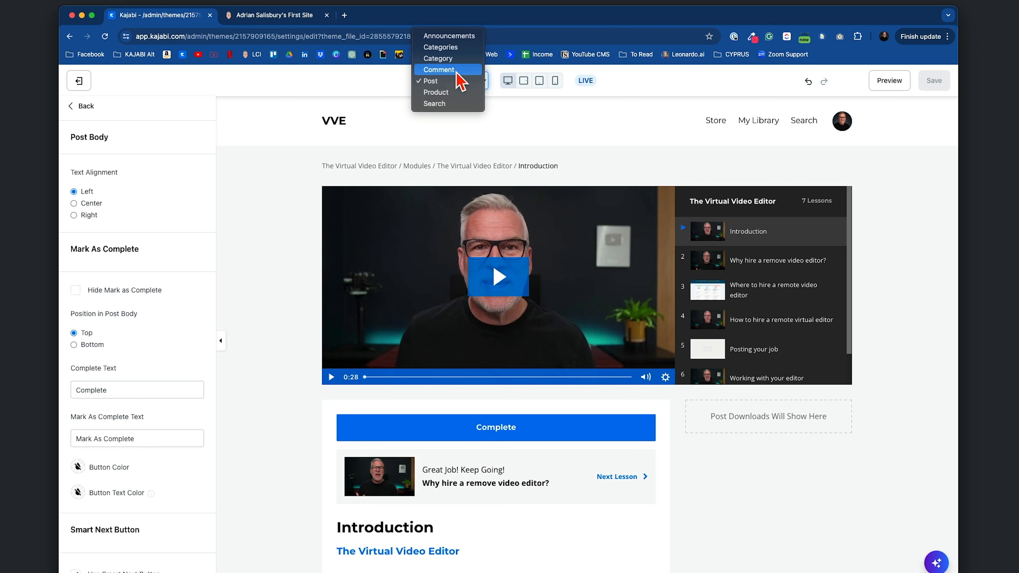
left_click(457, 70)
left_click(483, 82)
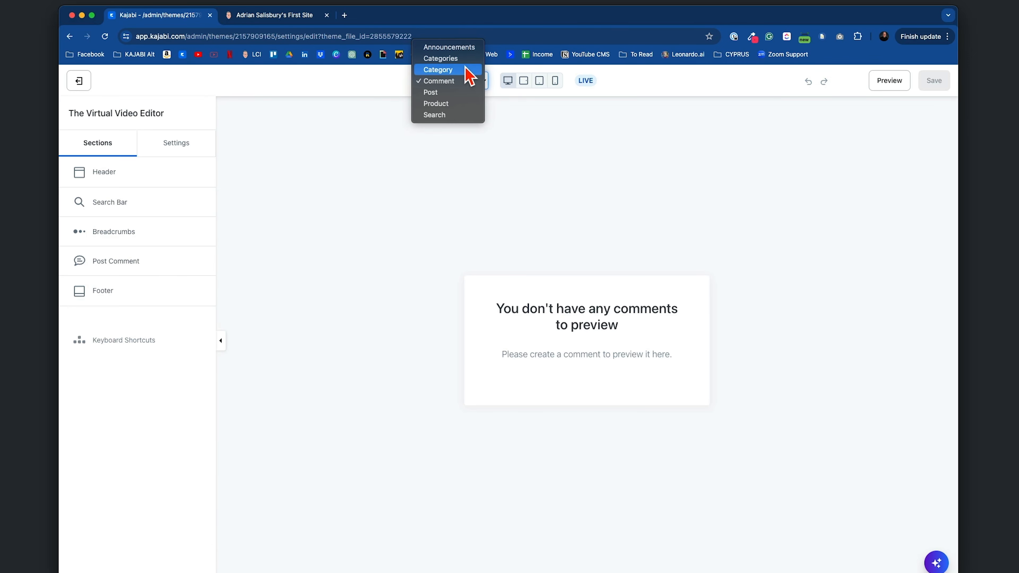
left_click(466, 71)
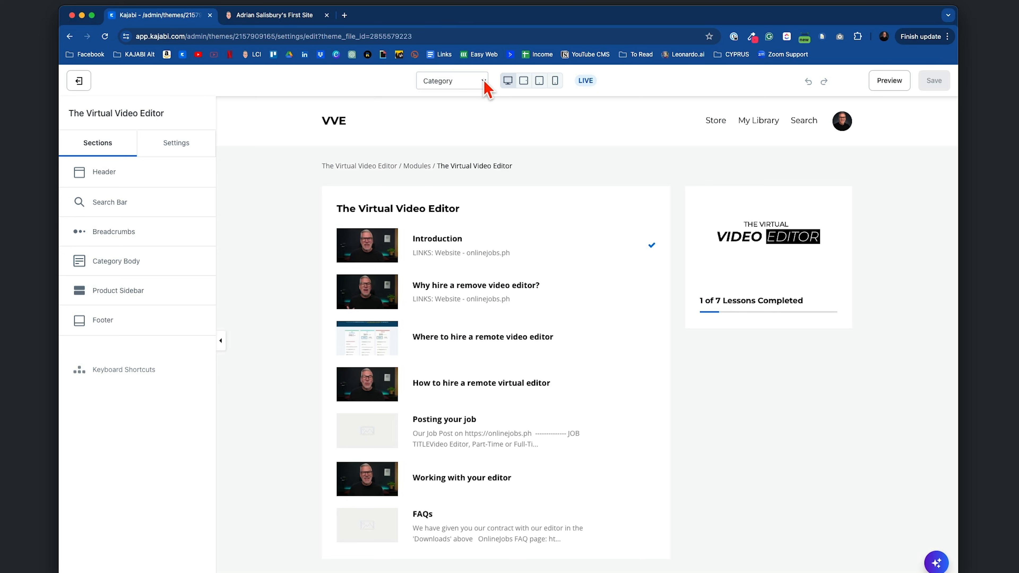
left_click(484, 81)
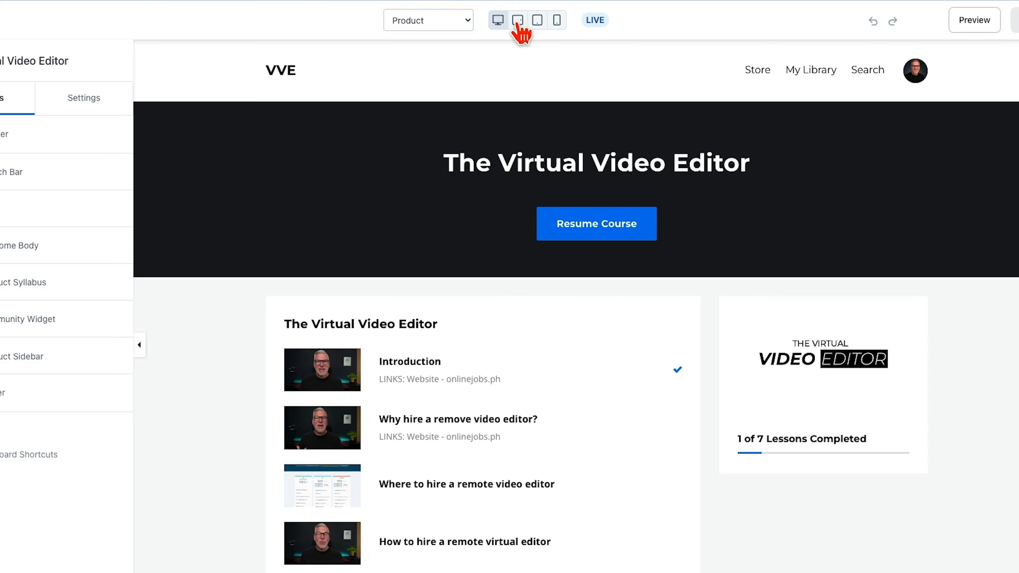
Check the Product page in the mobile view, including the course title block, and return to the desktop view.
left_click(557, 24)
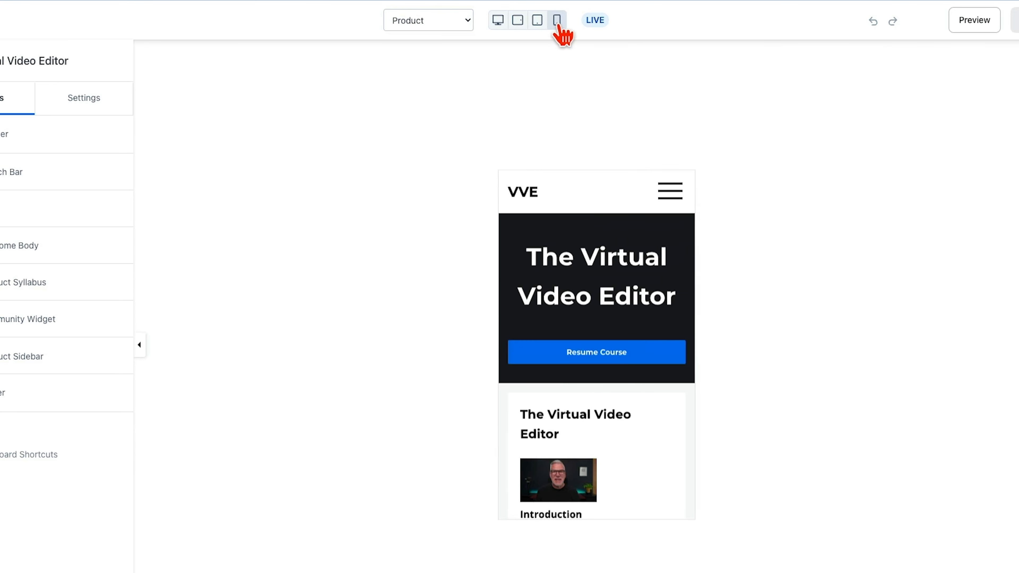
scroll(594, 394, "down", 10)
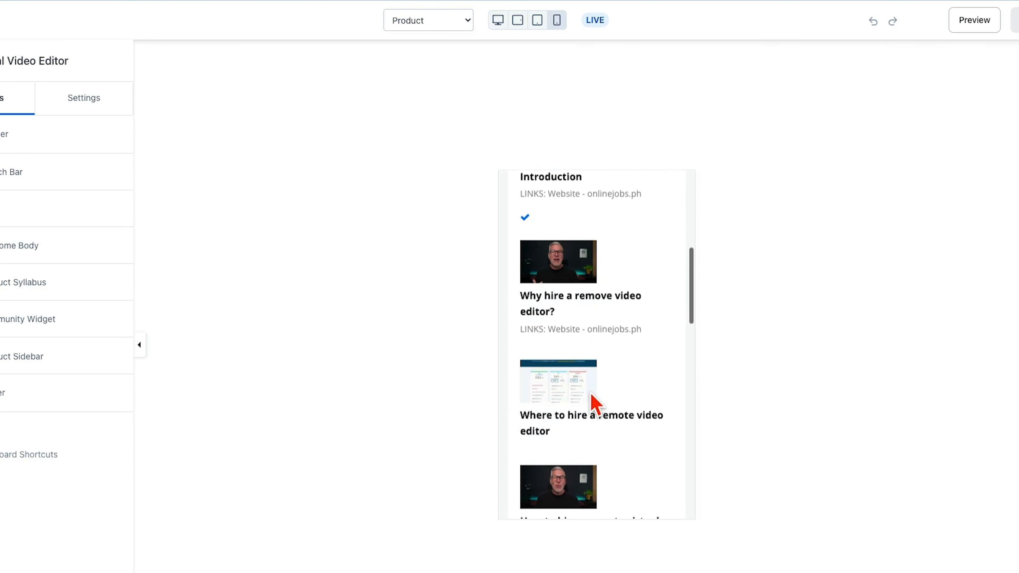
scroll(593, 402, "down", 15)
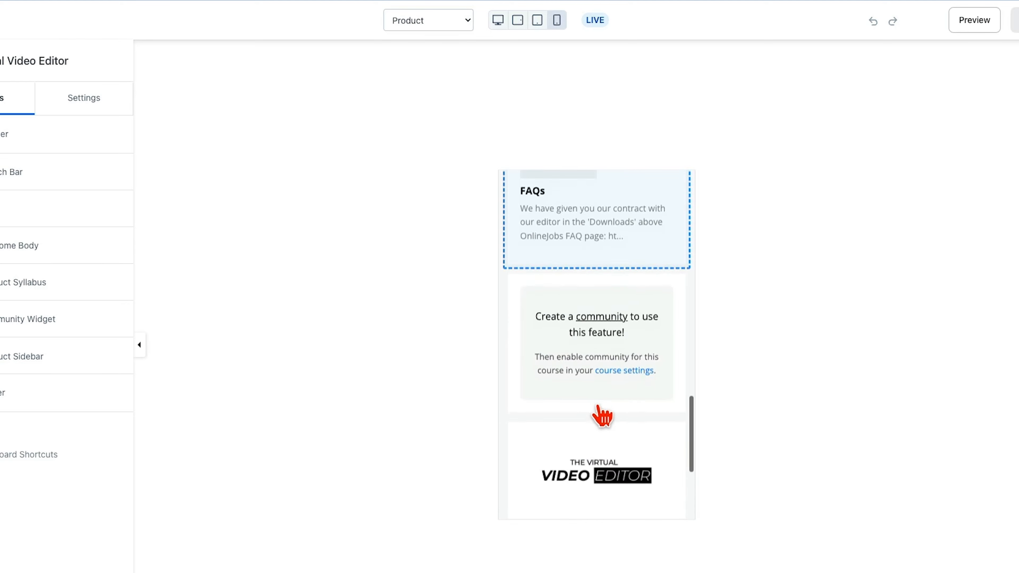
scroll(600, 415, "up", 20)
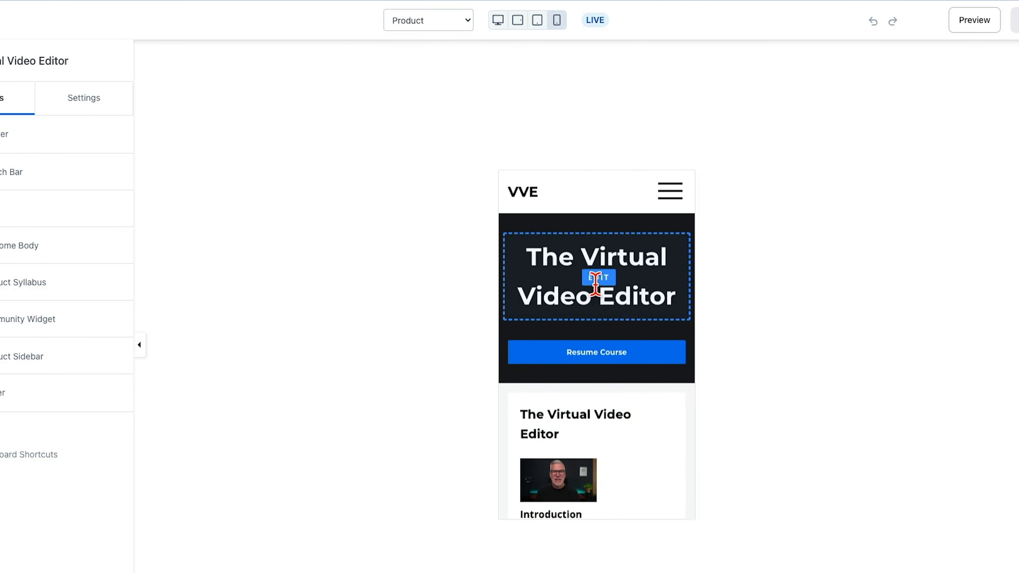
left_click(597, 281)
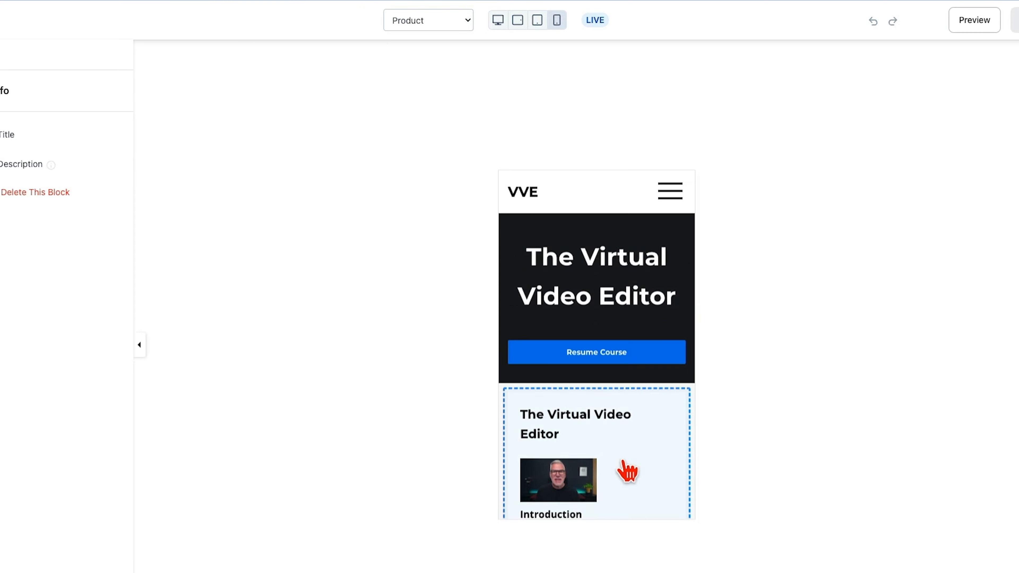
scroll(626, 472, "down", 10)
scroll(626, 471, "up", 10)
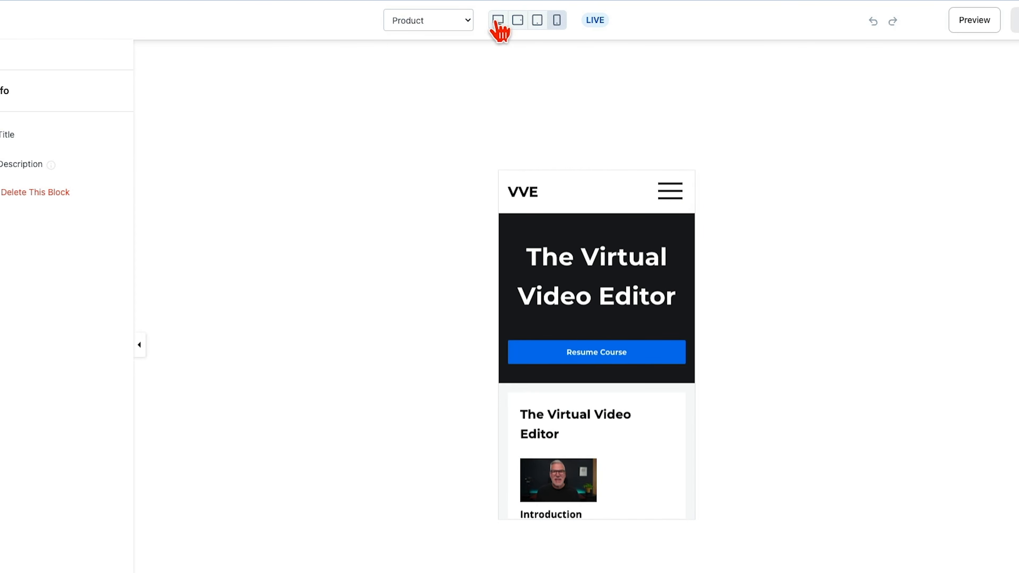
left_click(498, 21)
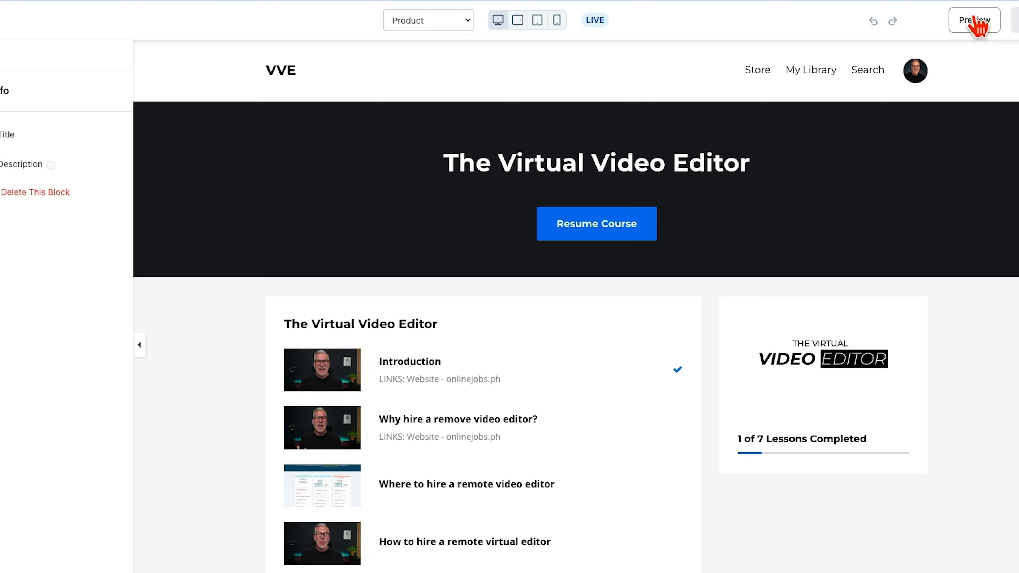
Look over the desktop Product page and examine the Hero section's settings before returning to the section list.
scroll(203, 375, "down", 1)
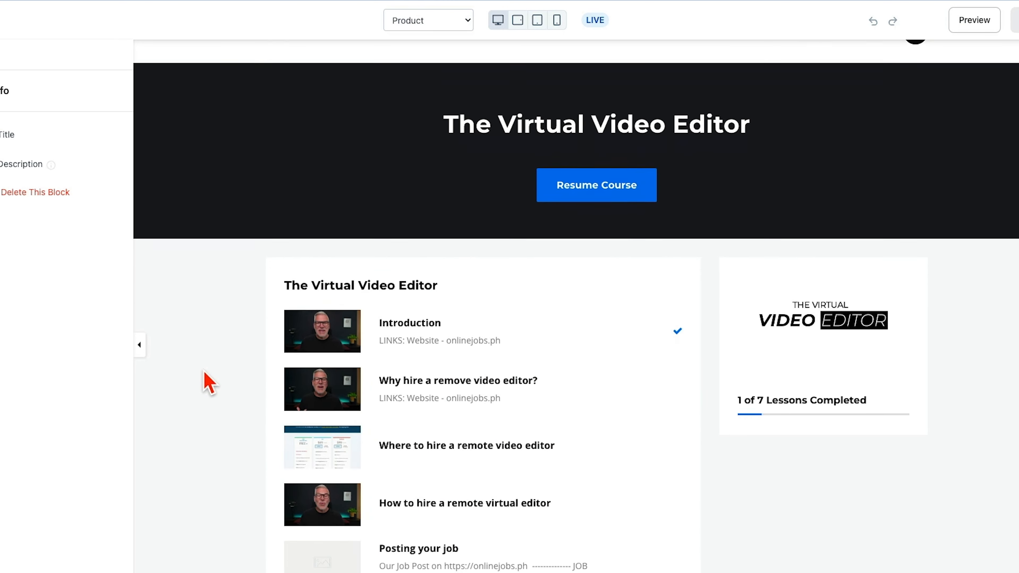
scroll(208, 384, "up", 1)
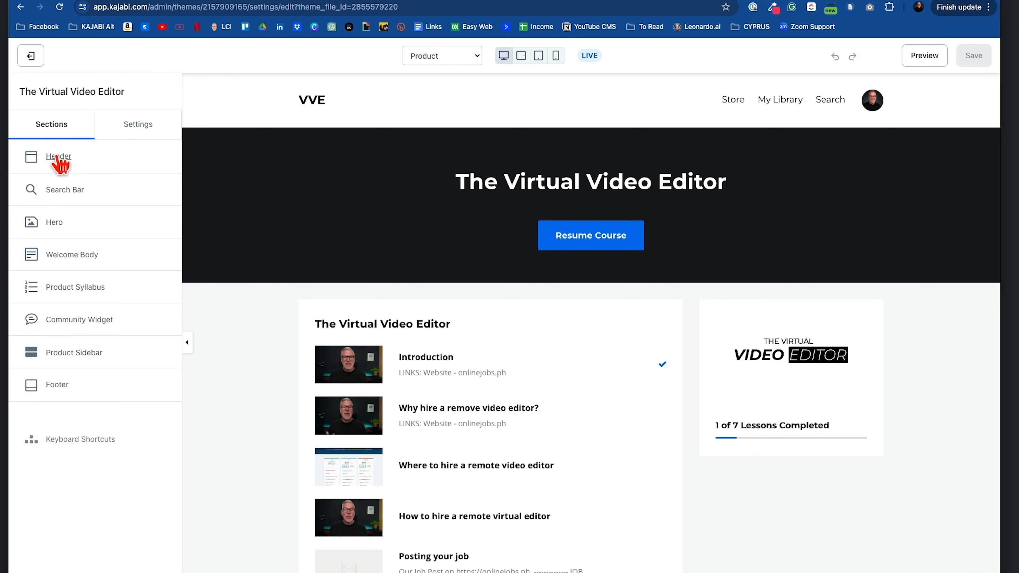
left_click(386, 188)
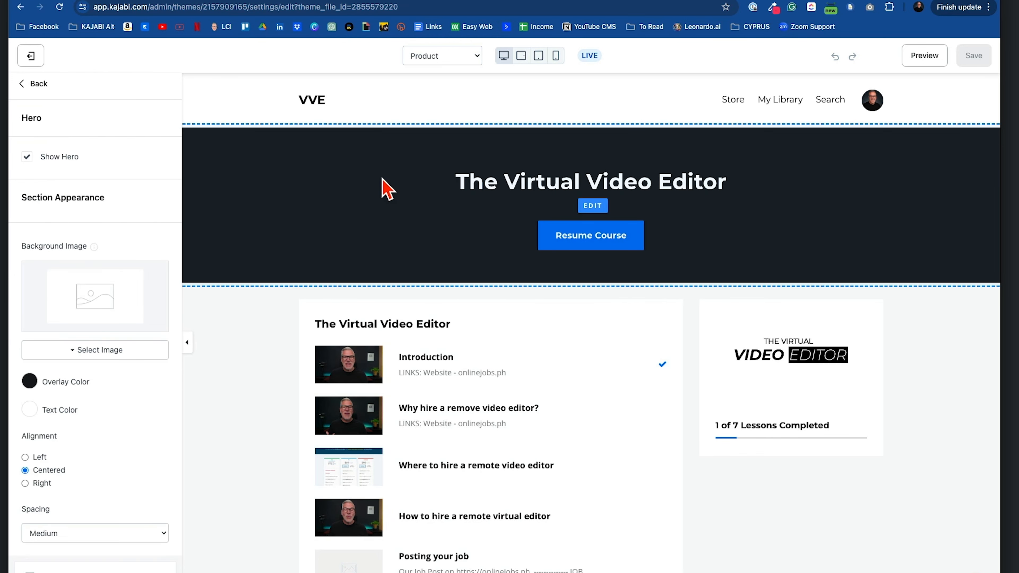
left_click(36, 84)
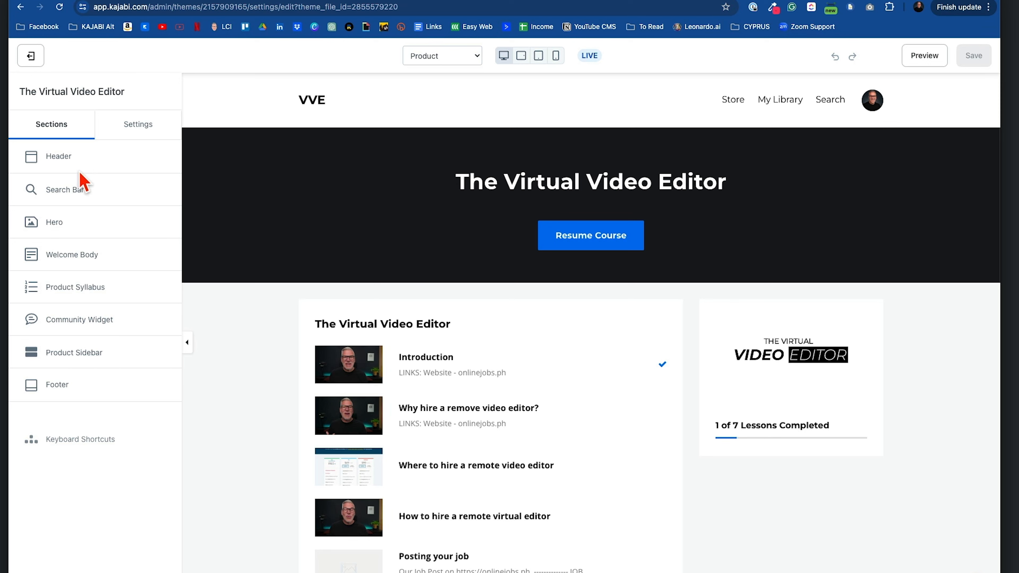
Open the theme-wide settings, examine the Favicon image setting and return to the settings list.
left_click(137, 131)
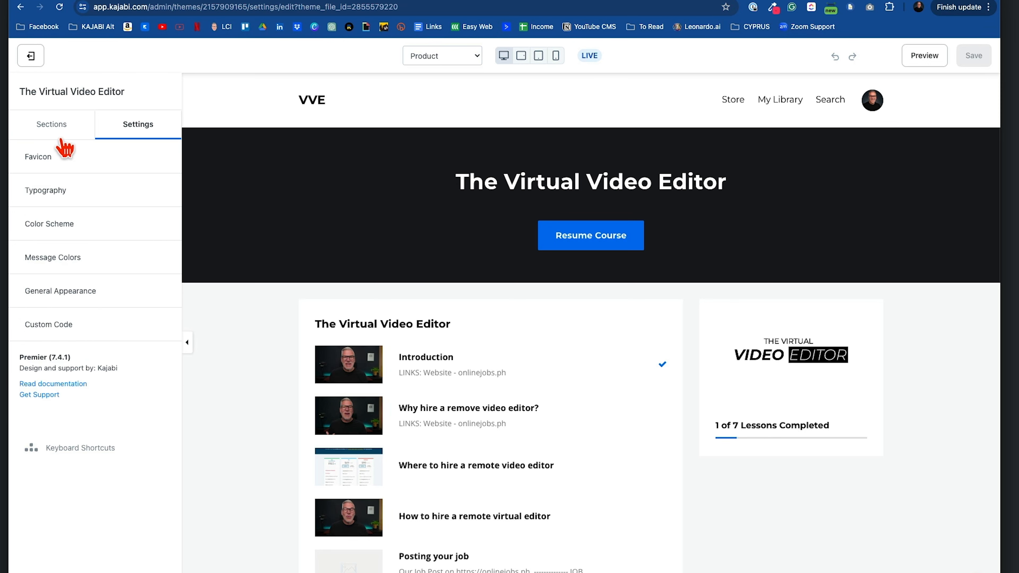
left_click(48, 162)
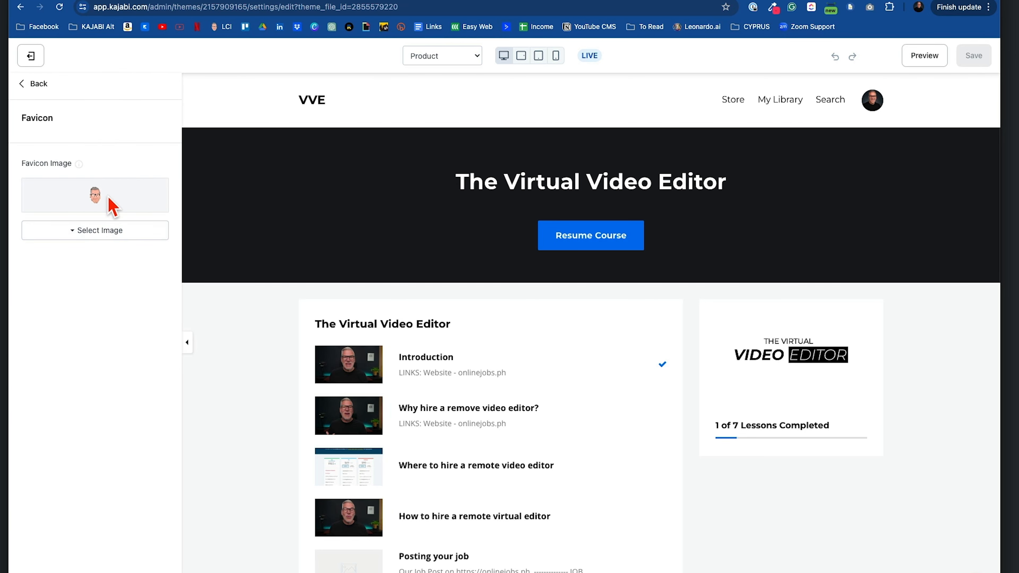
left_click(33, 86)
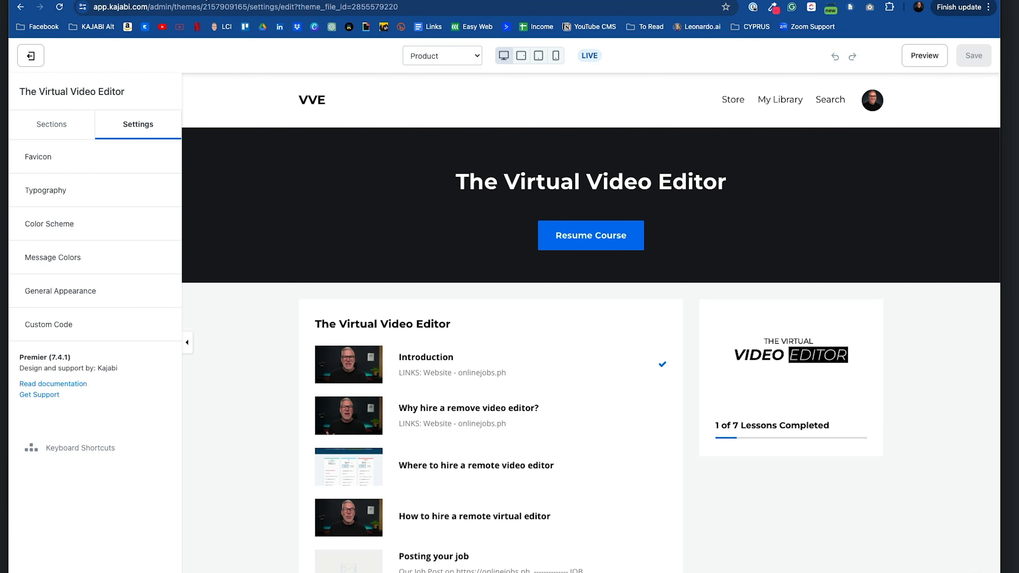
Open the theme's Typography settings, look through the base font family choices and return to the settings list.
left_click(64, 197)
left_click(72, 245)
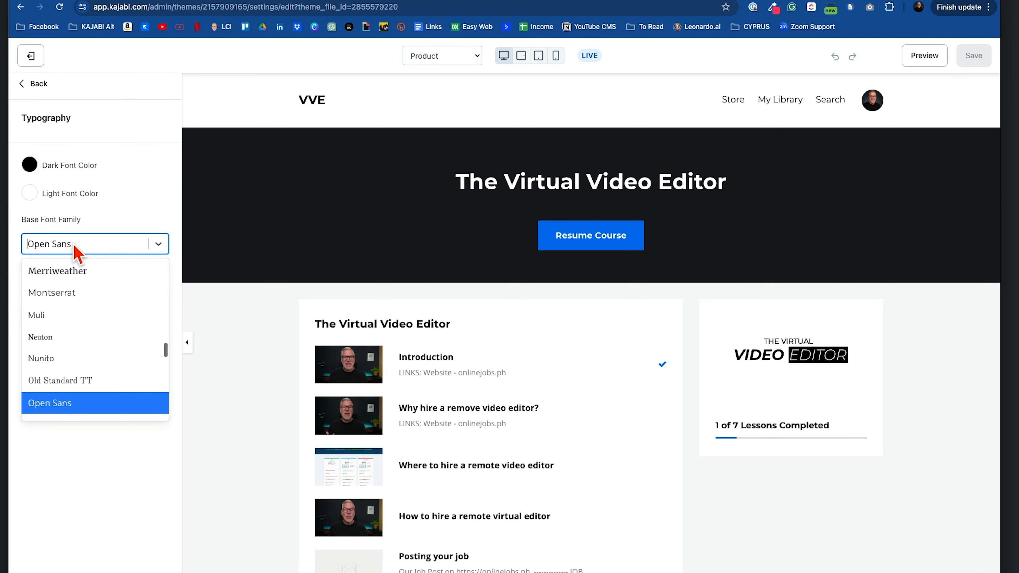
left_click(96, 128)
left_click(32, 83)
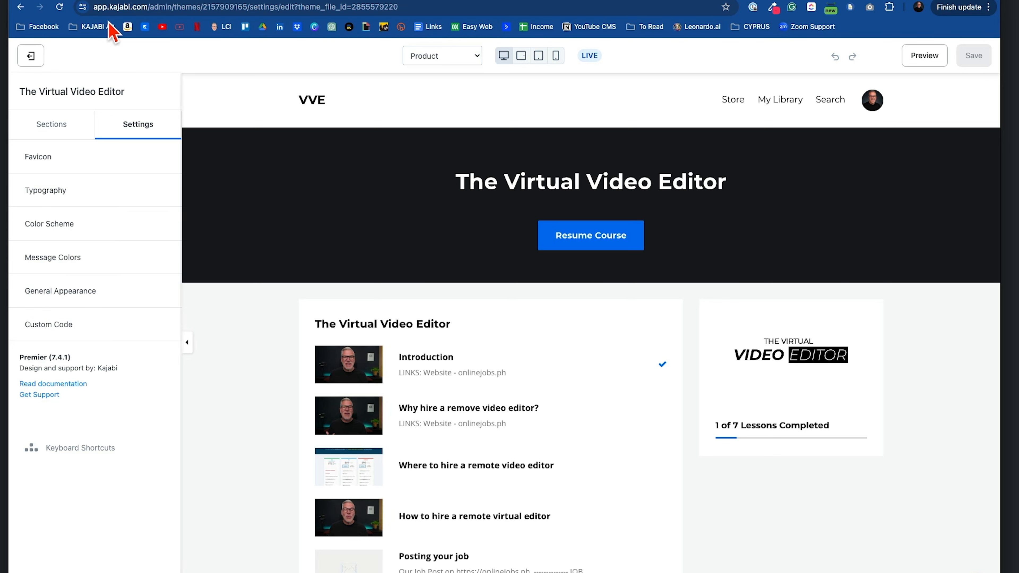
Return to the theme's section list, exit the theme editor and go to the course's Certificates page.
left_click(49, 128)
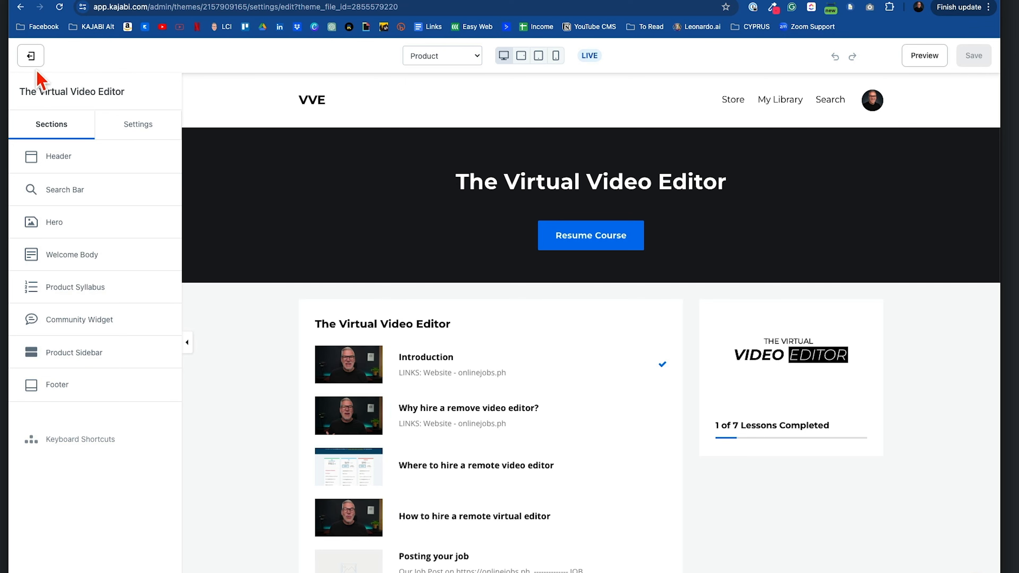
left_click(31, 57)
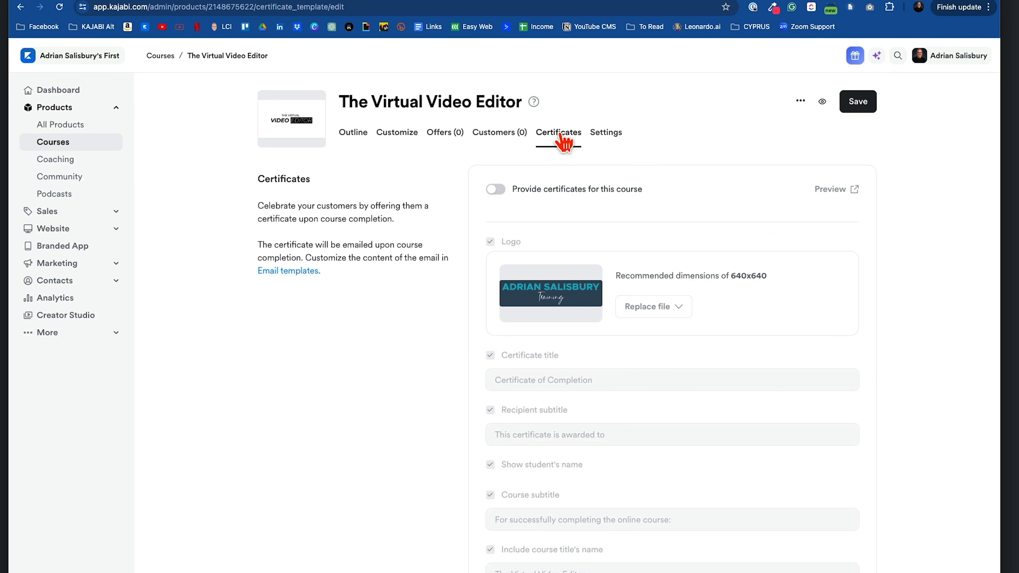
Enable certificates for The Virtual Video Editor course, review the certificate fields and save the template.
left_click(496, 190)
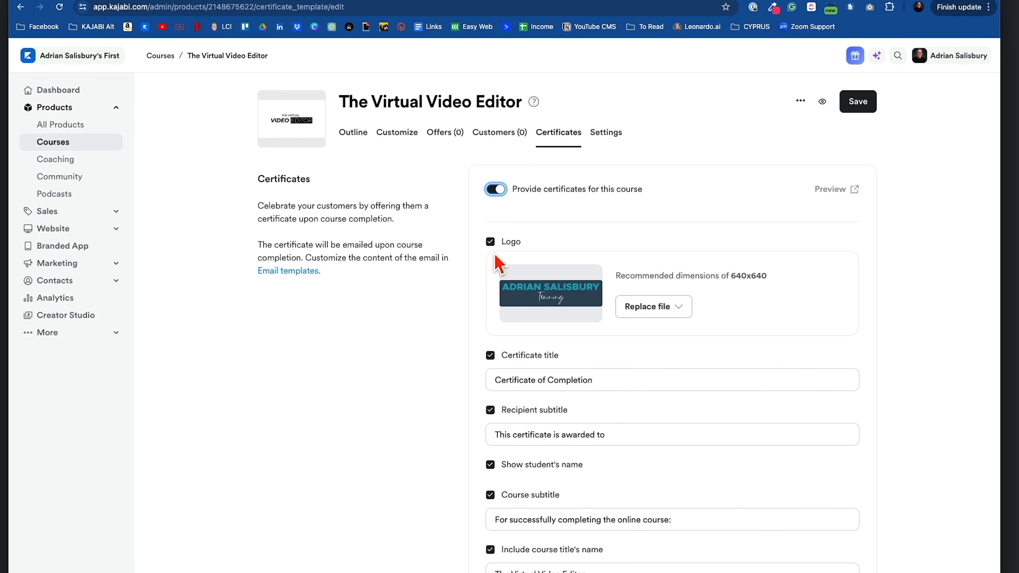
scroll(534, 320, "down", 3)
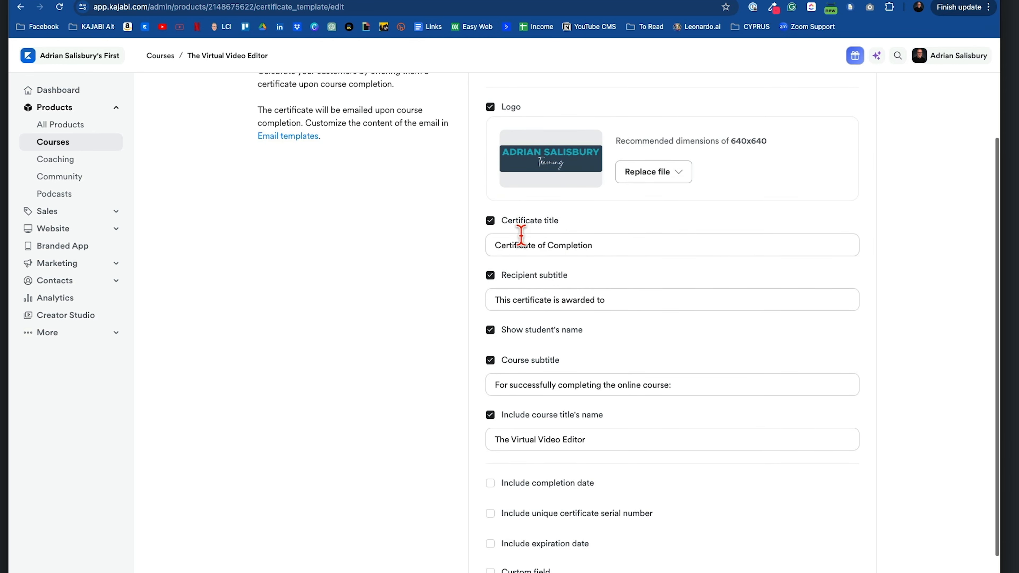
scroll(551, 384, "down", 2)
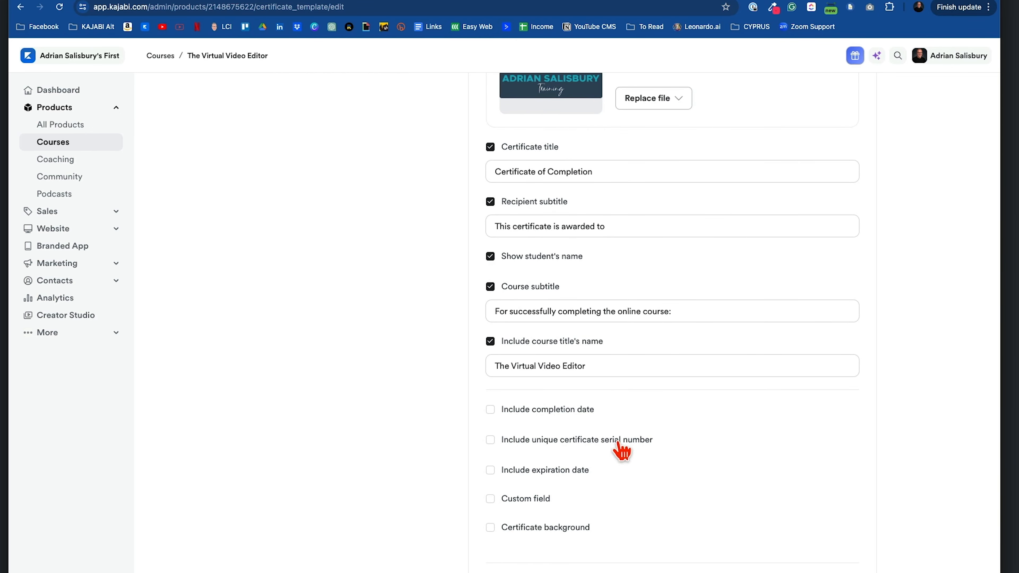
scroll(694, 339, "up", 5)
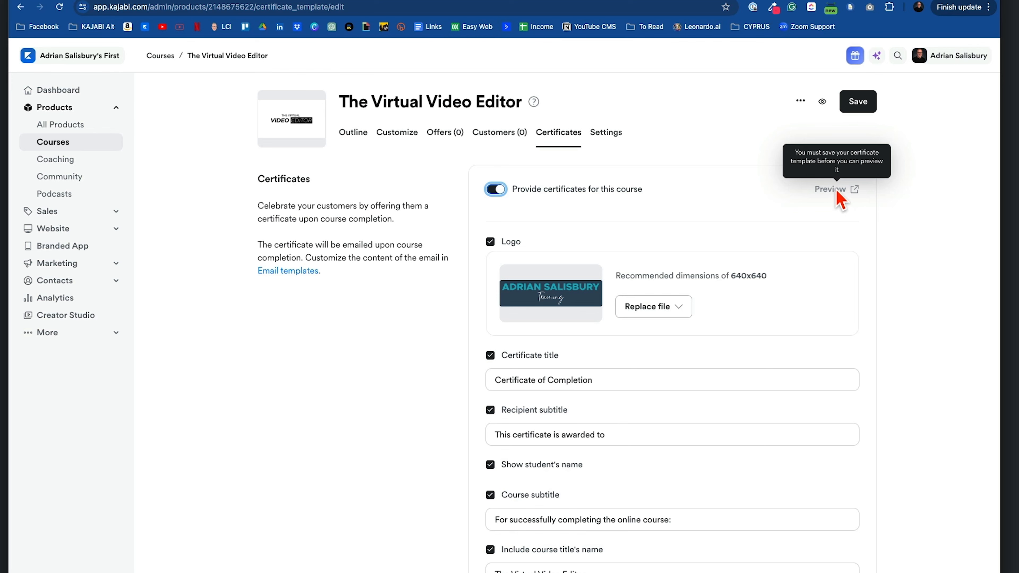
left_click(858, 105)
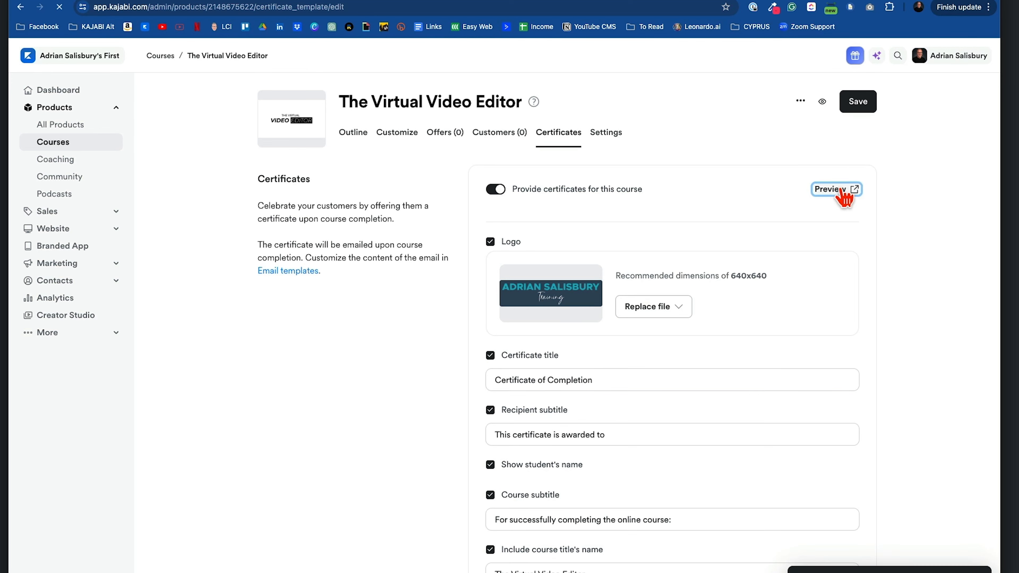
Preview the course certificate, return to its template and examine the optional fields and delivery options.
left_click(843, 196)
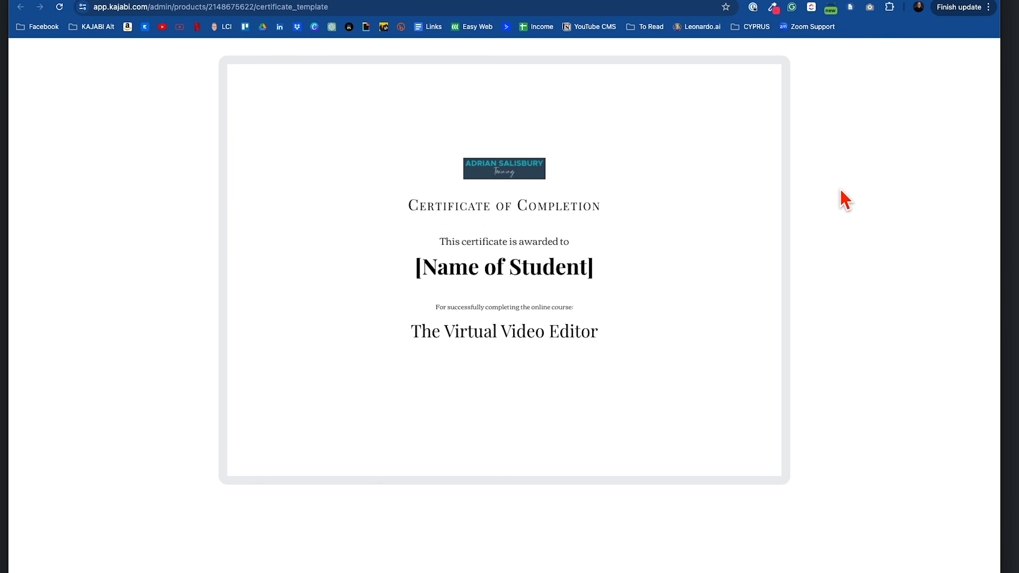
left_click(128, 0)
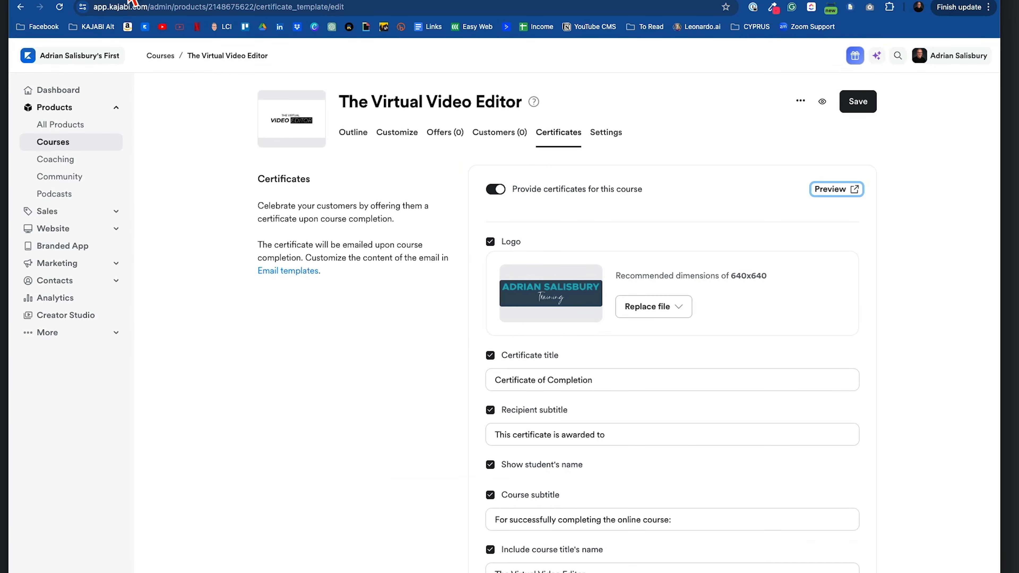
scroll(440, 448, "down", 8)
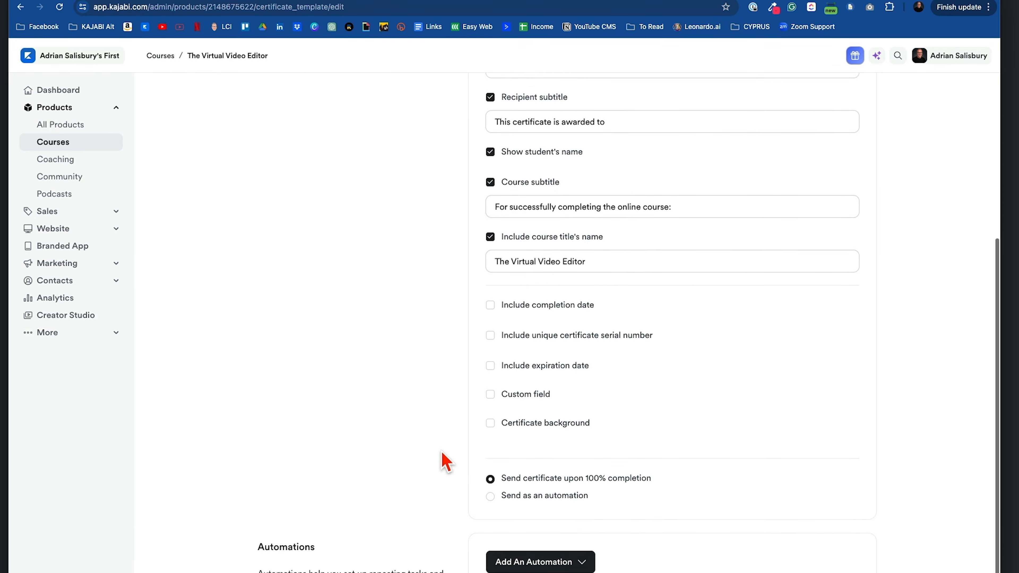
scroll(489, 414, "down", 1)
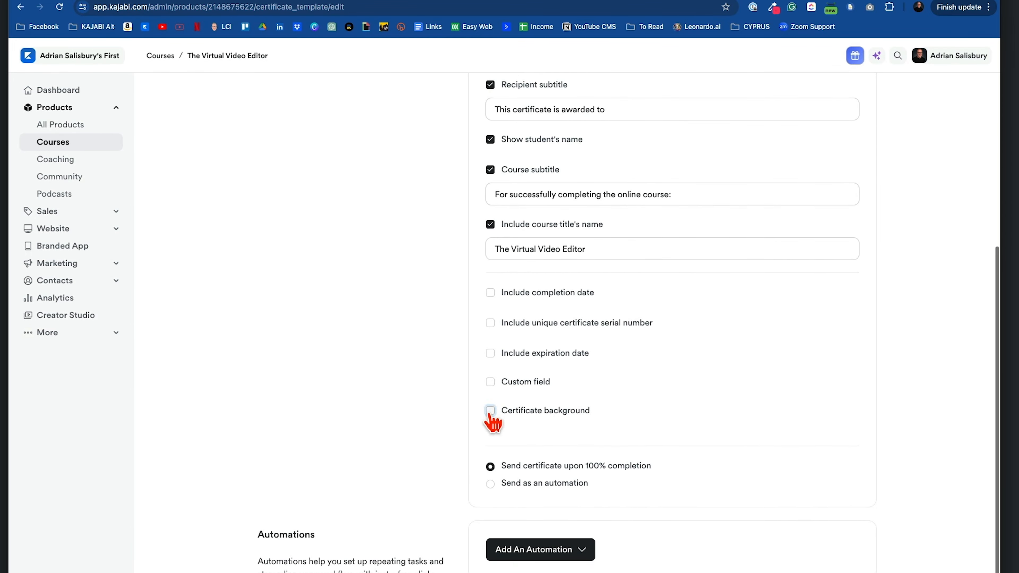